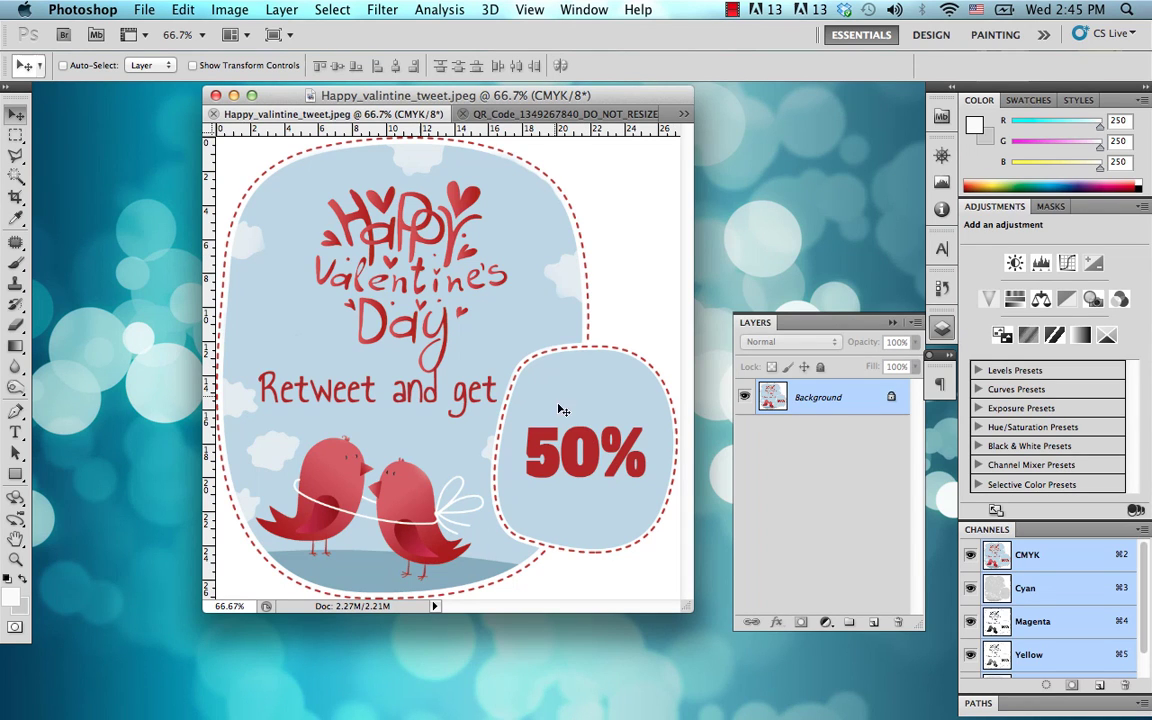
Show the QR_Code_…_DO_NOT_RESIZE.jpeg document with the QR-merged 50% badge in Photoshop
click(563, 118)
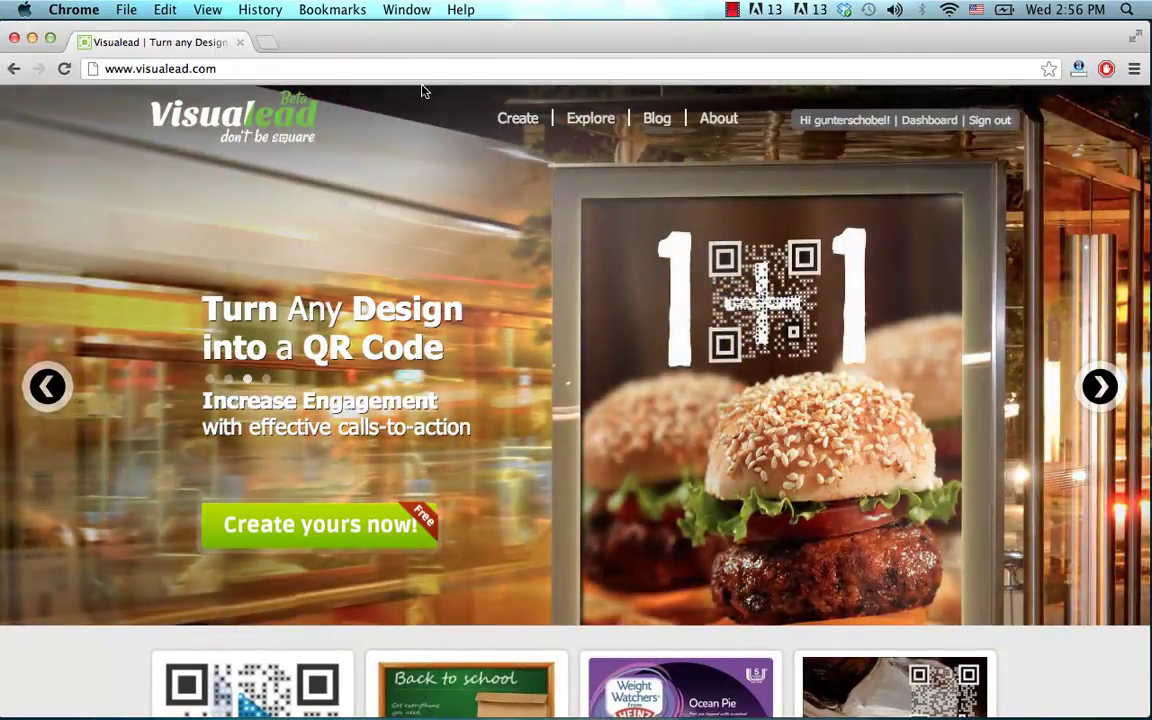
click(416, 70)
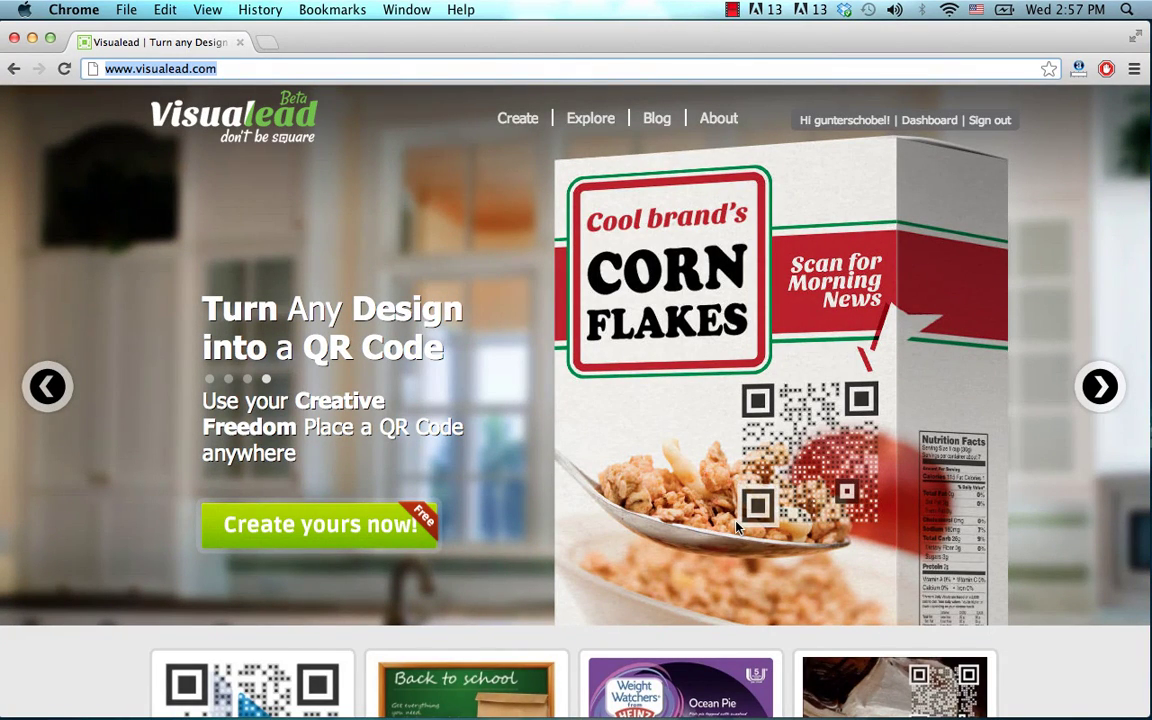
scroll(530, 421, down, 3)
scroll(530, 421, down, 3)
scroll(530, 421, down, 3)
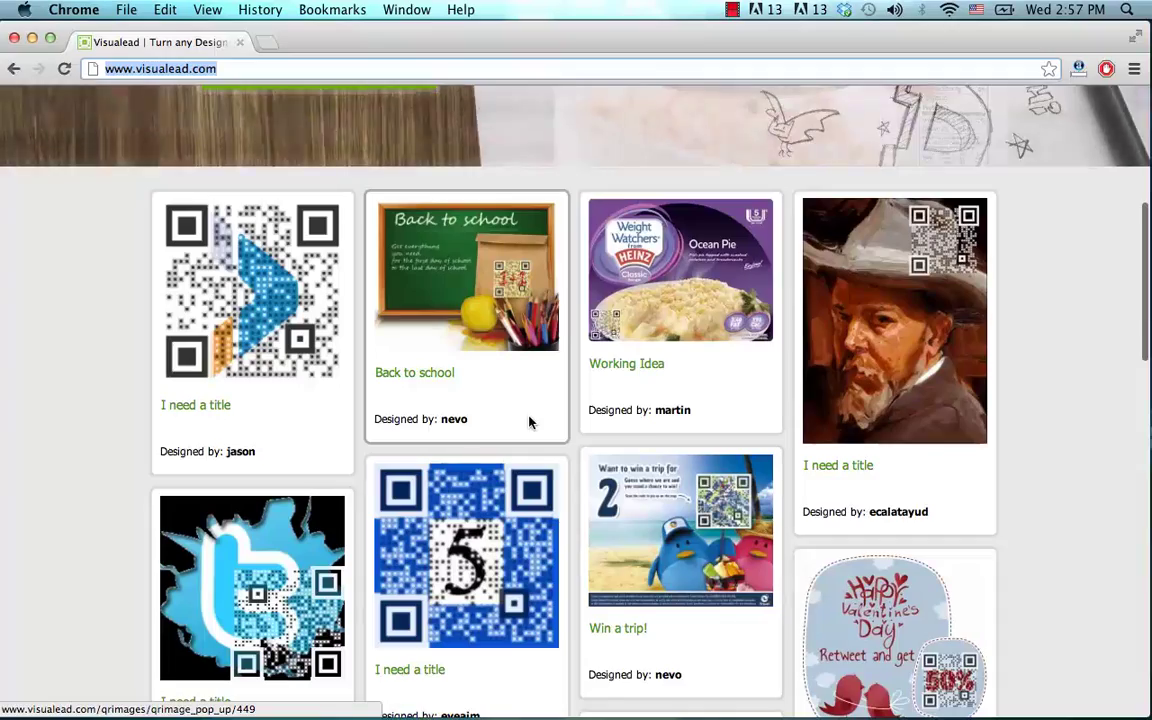
scroll(530, 421, down, 3)
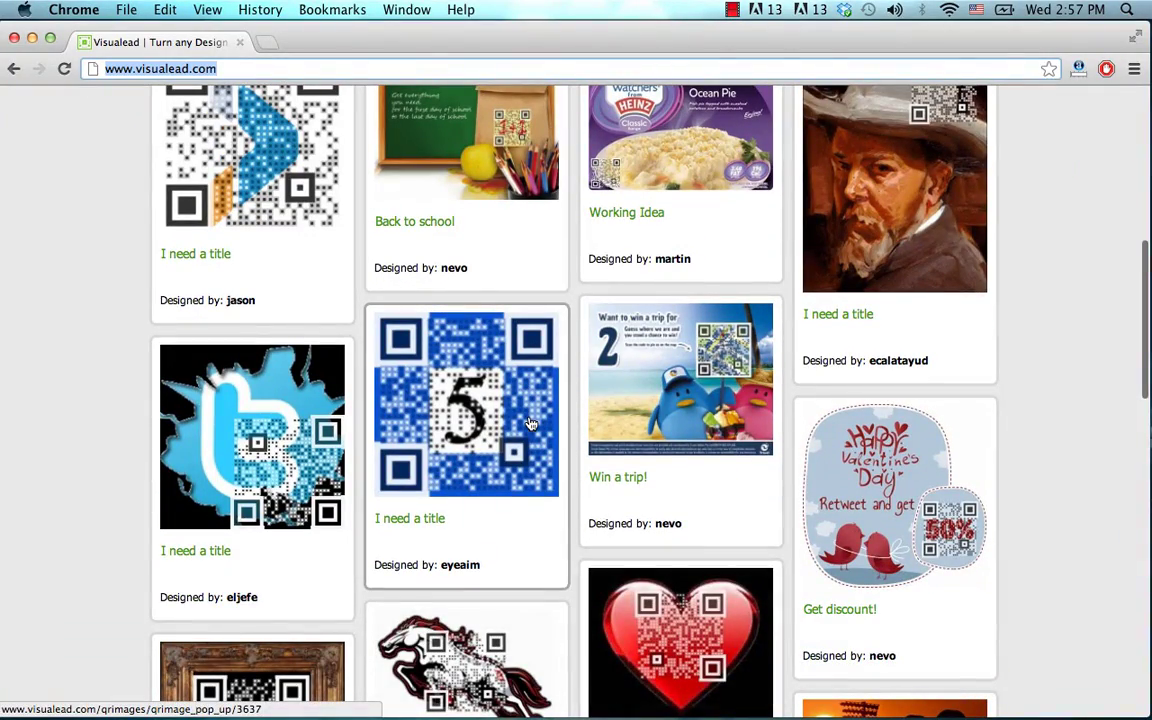
scroll(530, 421, up, 3)
scroll(530, 421, up, 5)
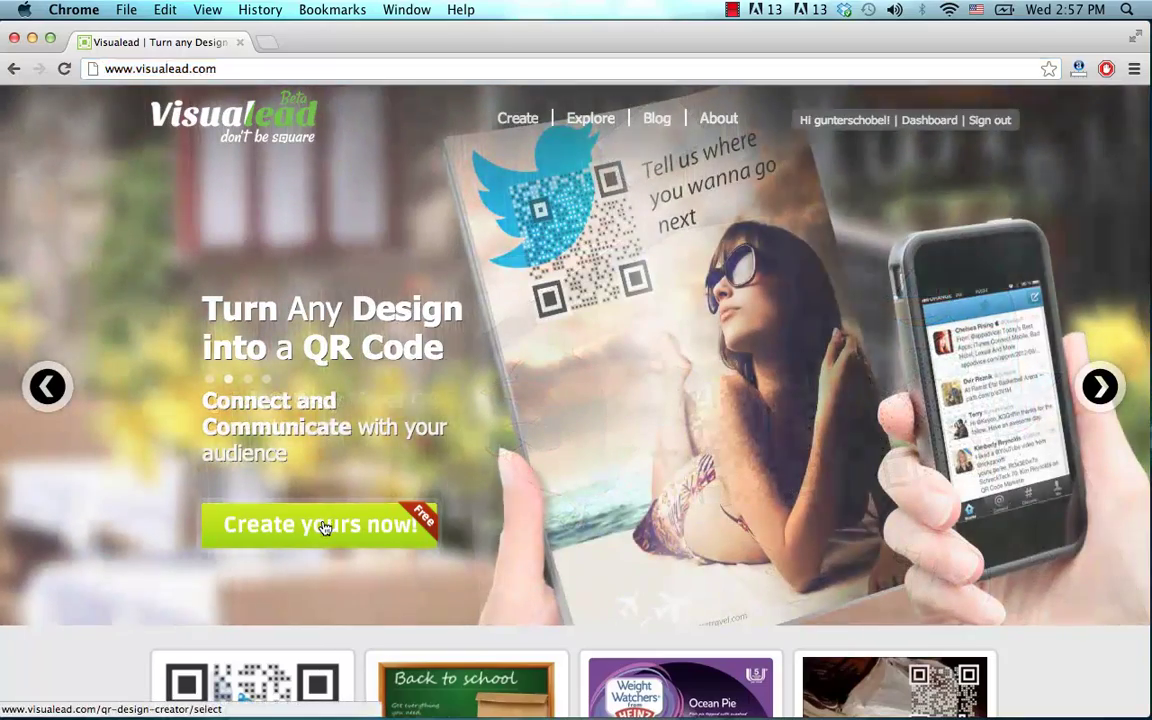
Start a new QR design and upload Happy_valintine_tweet.jpeg from the Desktop
click(323, 528)
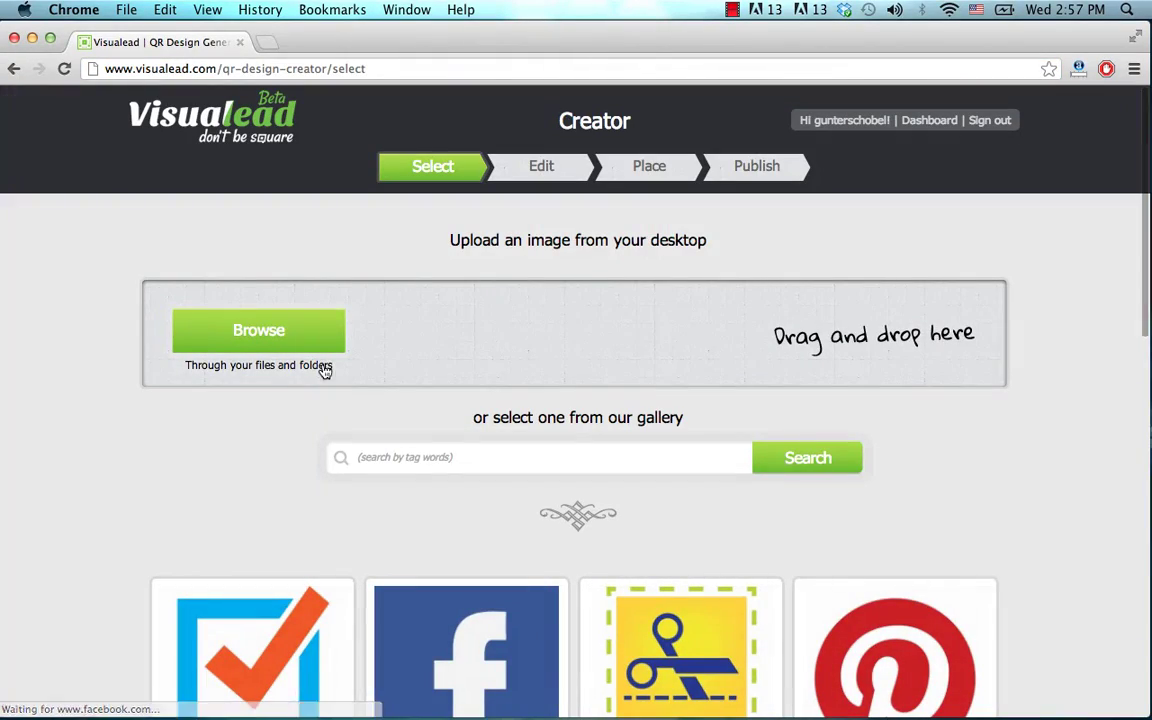
click(309, 334)
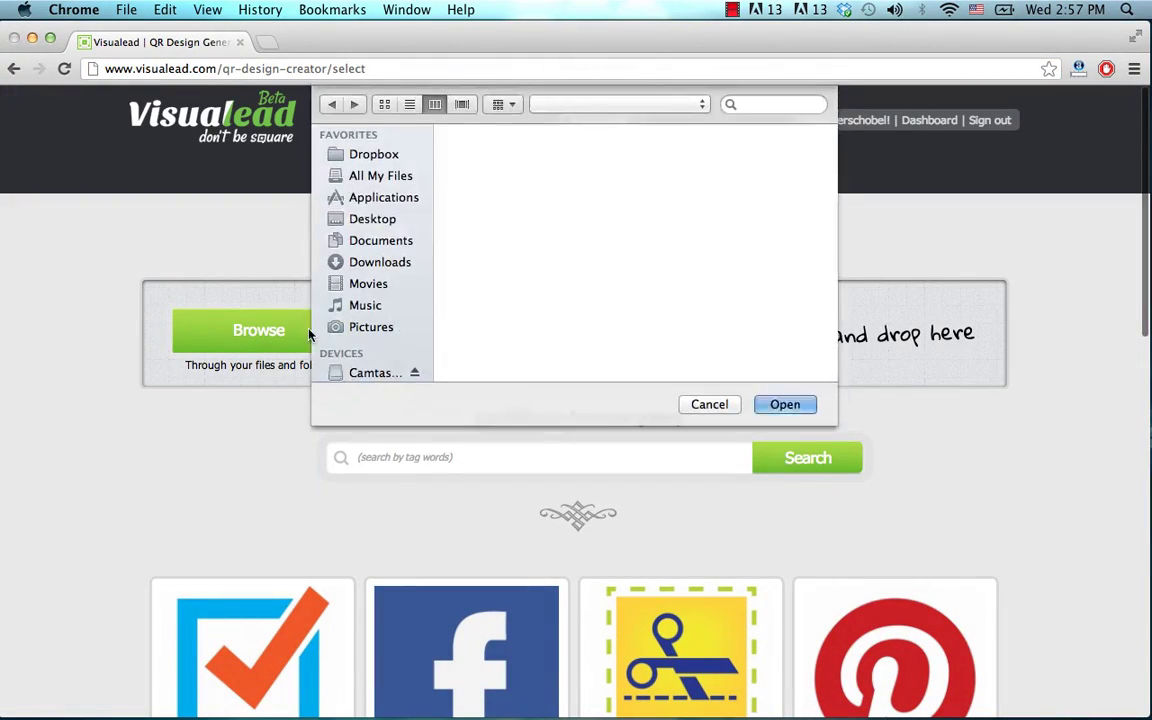
click(372, 218)
click(516, 214)
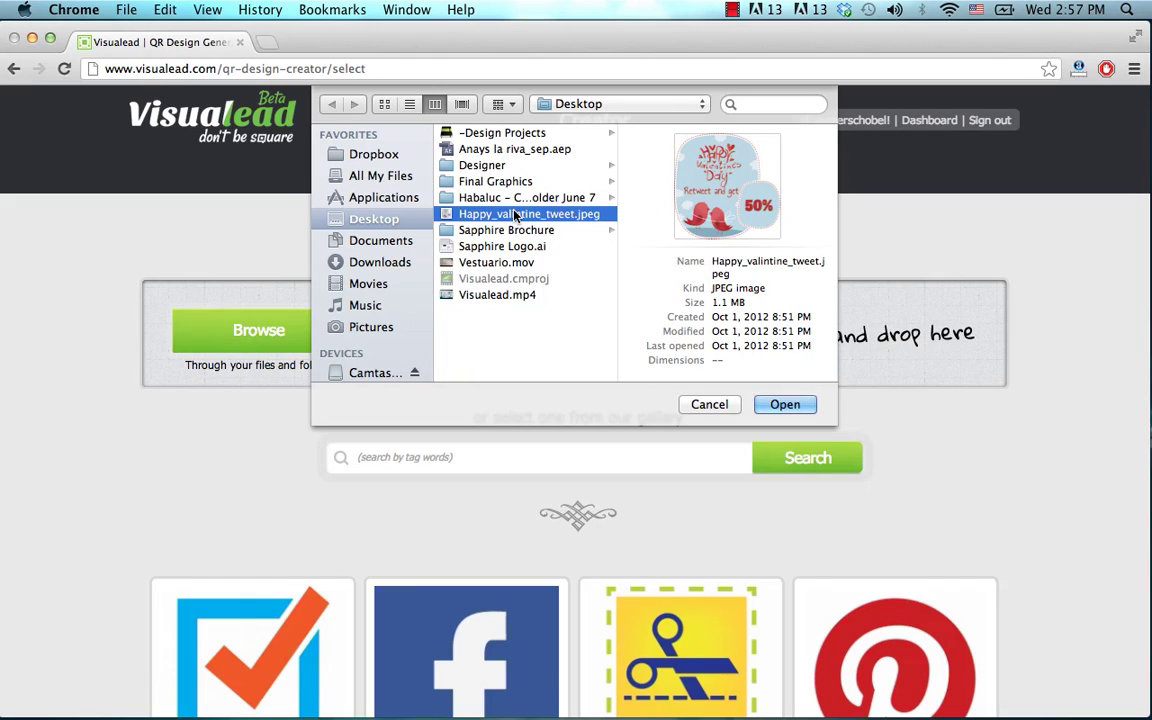
click(784, 404)
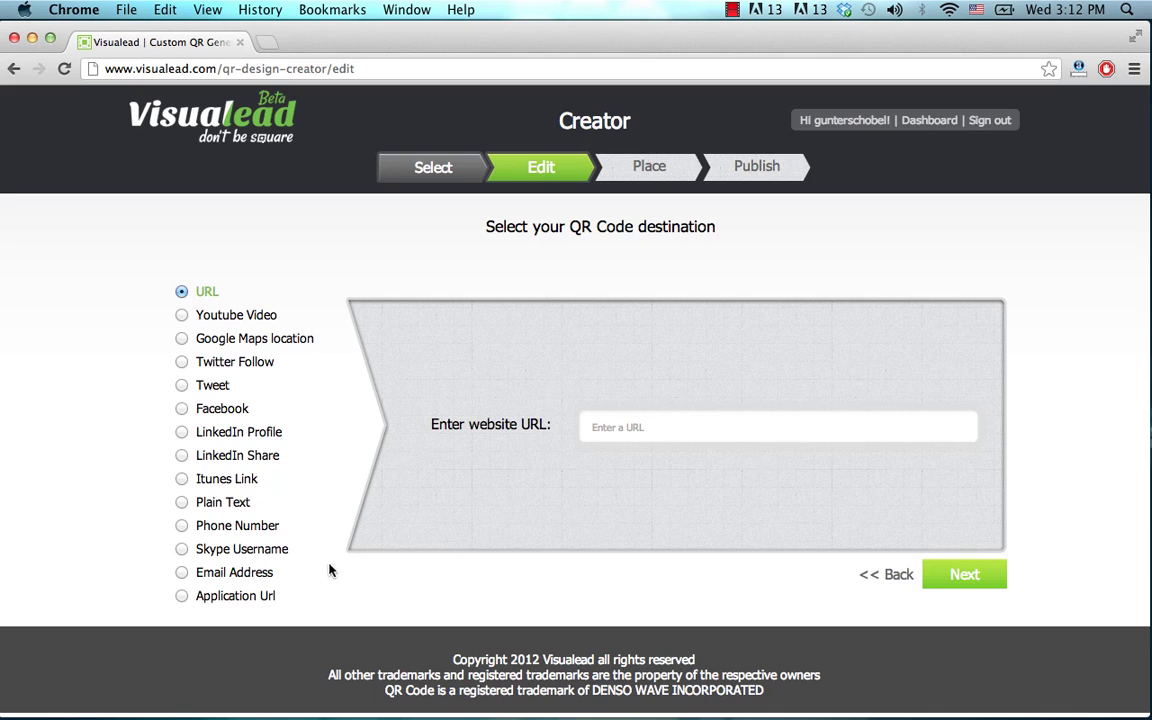
click(715, 422)
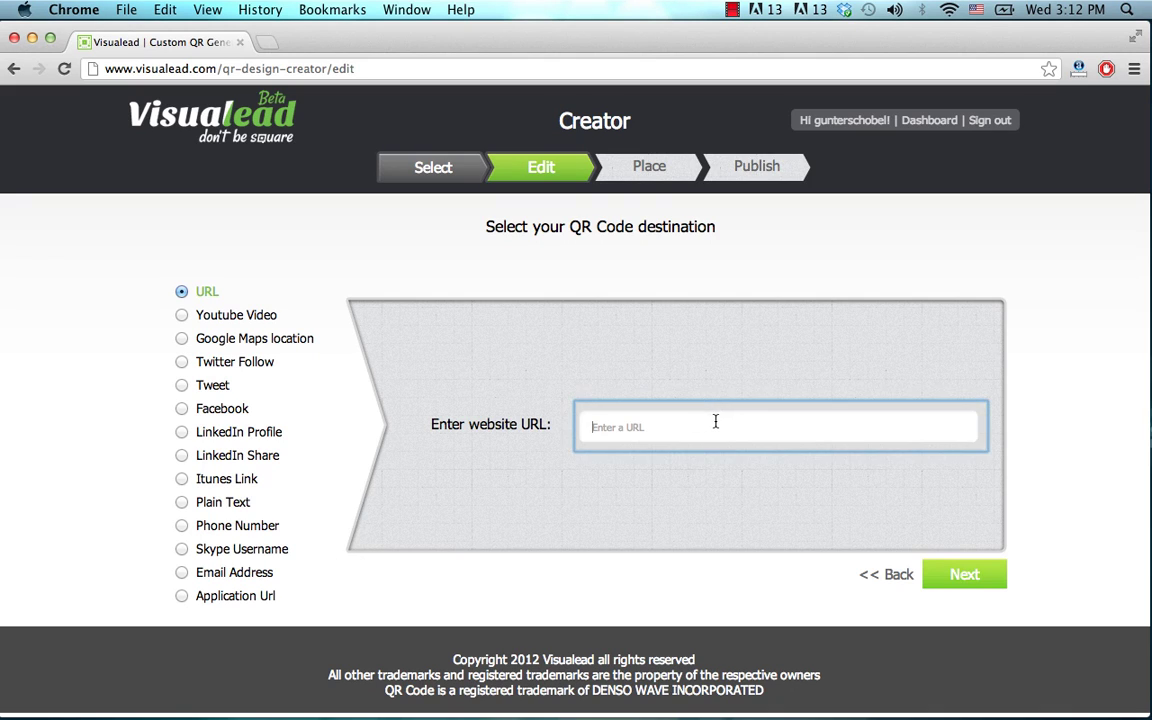
click(712, 465)
click(966, 575)
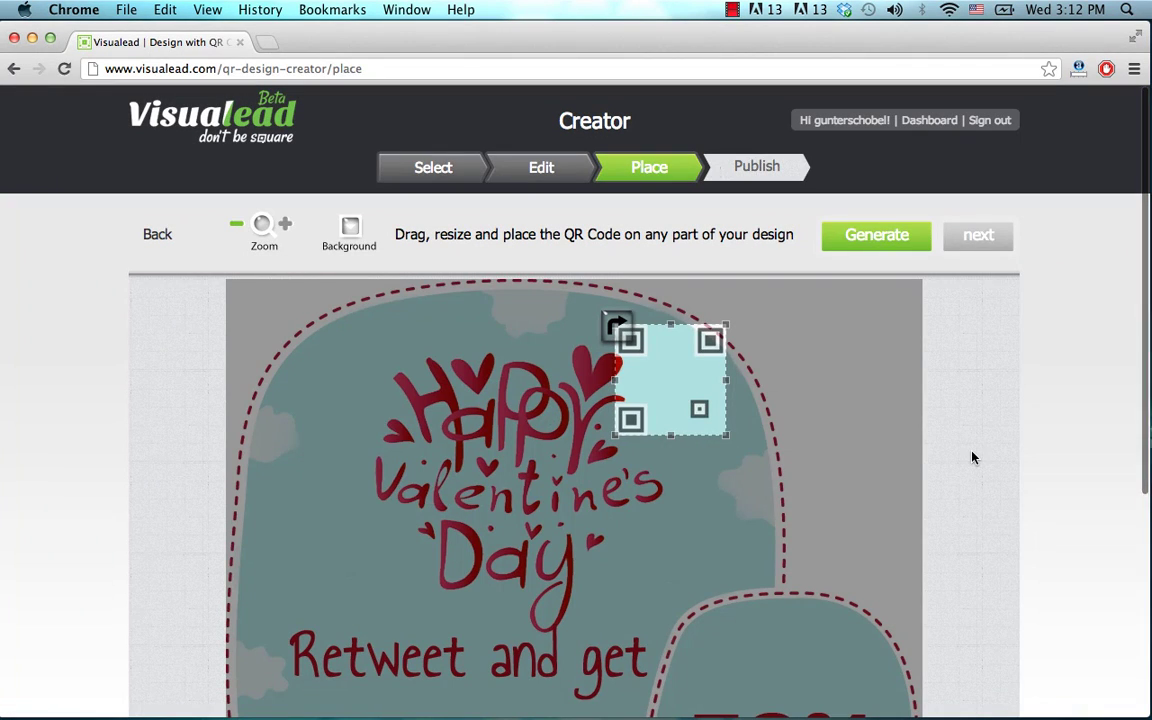
Drag the QR code onto the round badge and enlarge it to cover the 50% text
scroll(973, 457, down, 3)
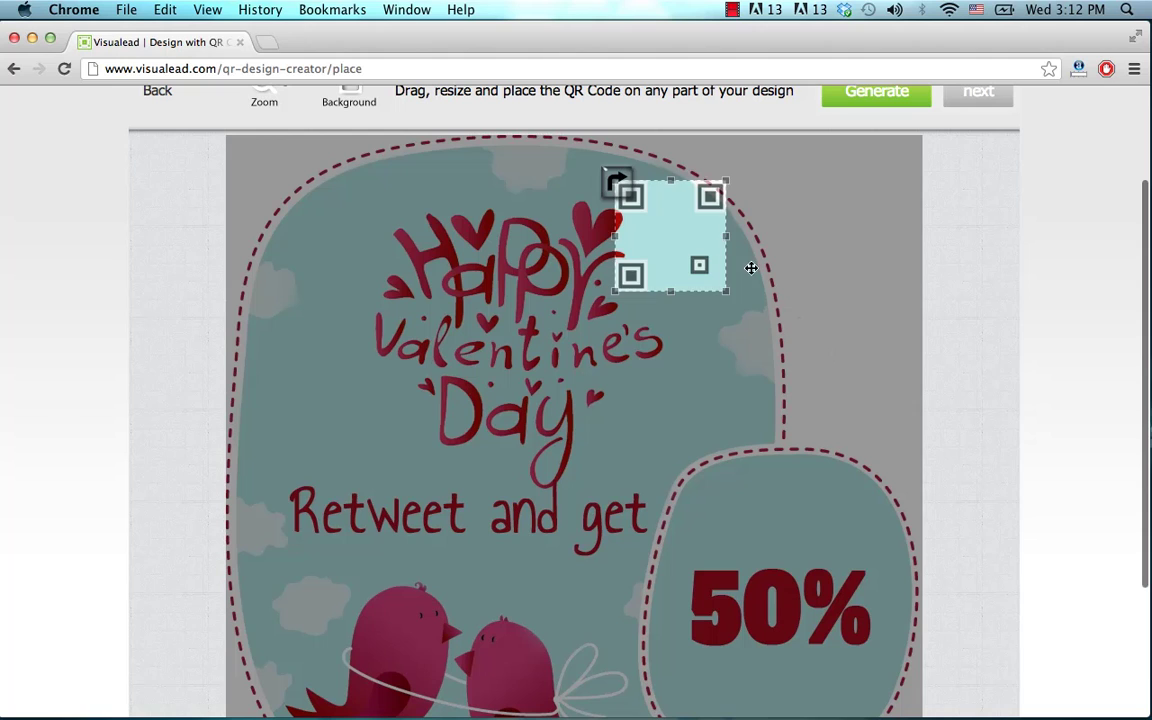
drag(677, 211, 771, 411)
scroll(771, 416, down, 3)
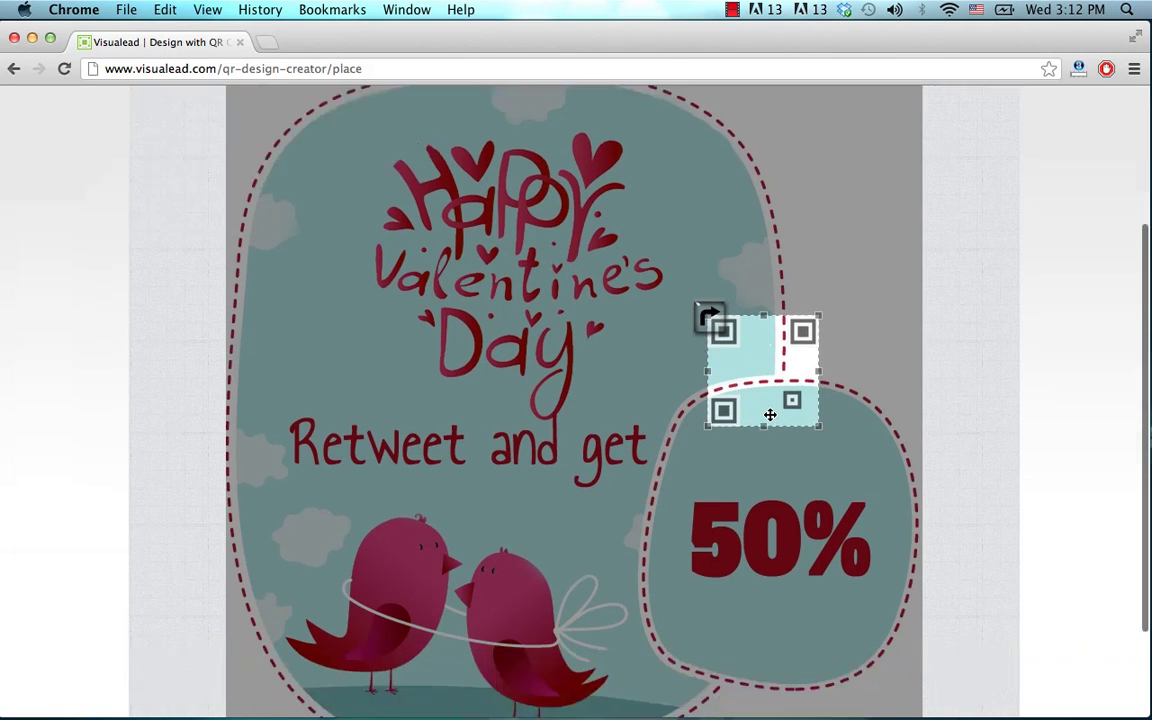
drag(774, 239, 739, 366)
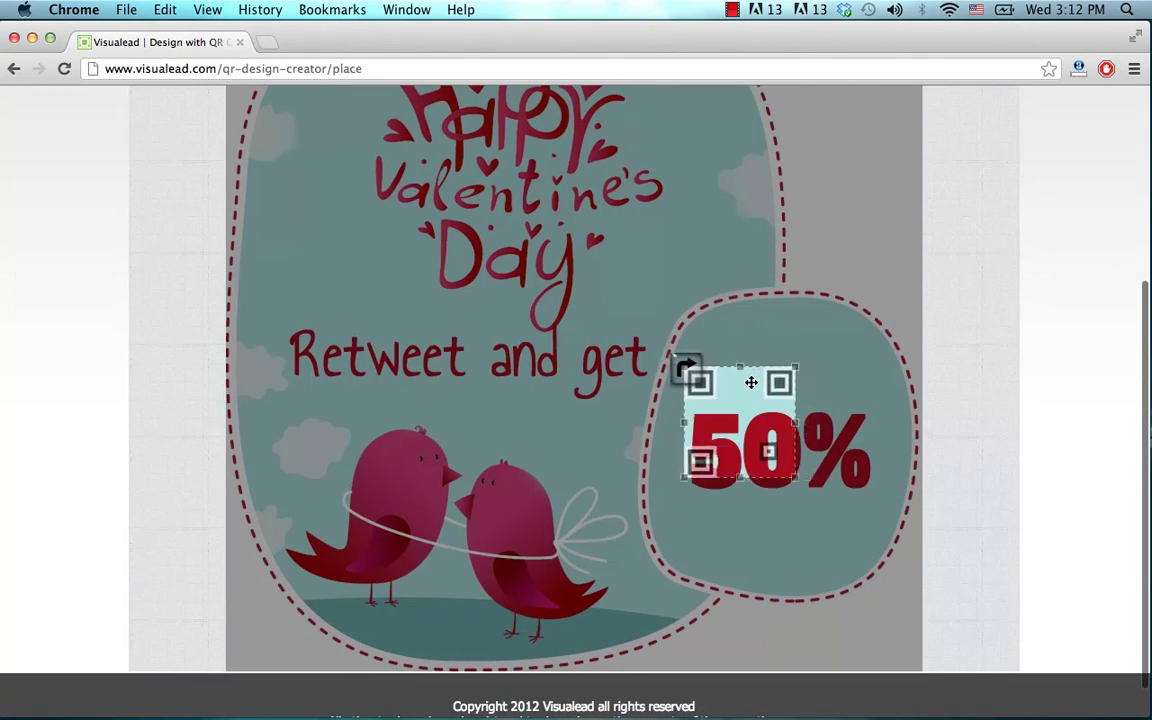
drag(783, 461, 874, 514)
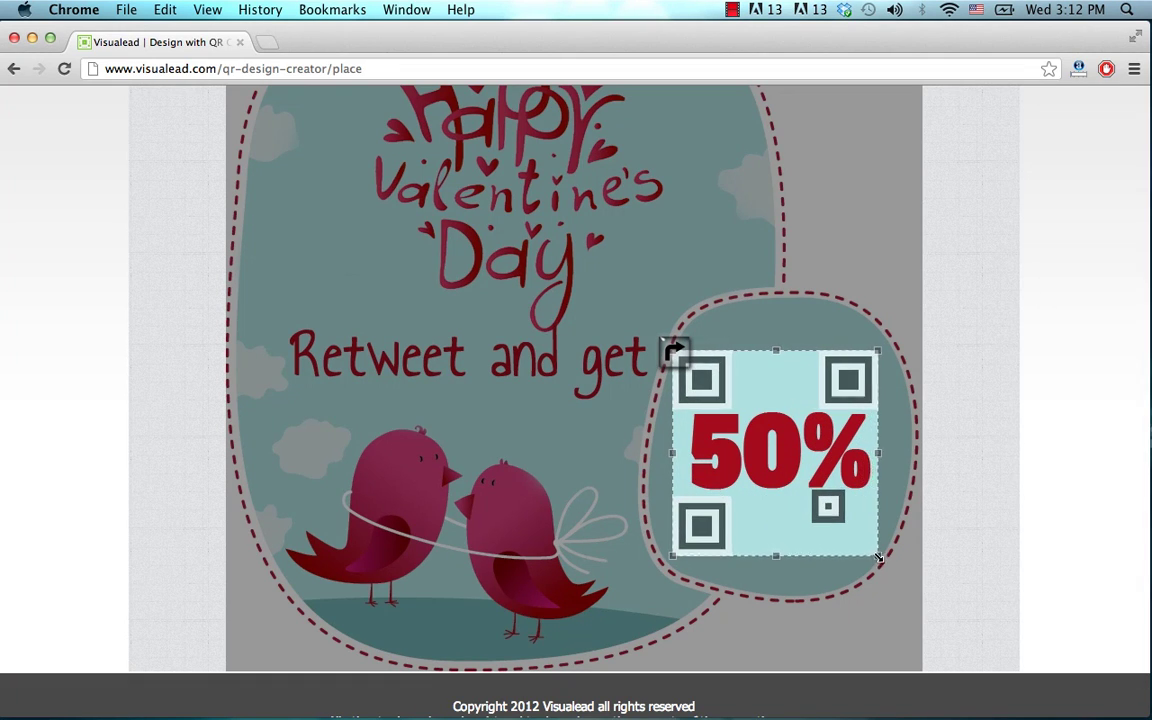
drag(846, 511, 834, 481)
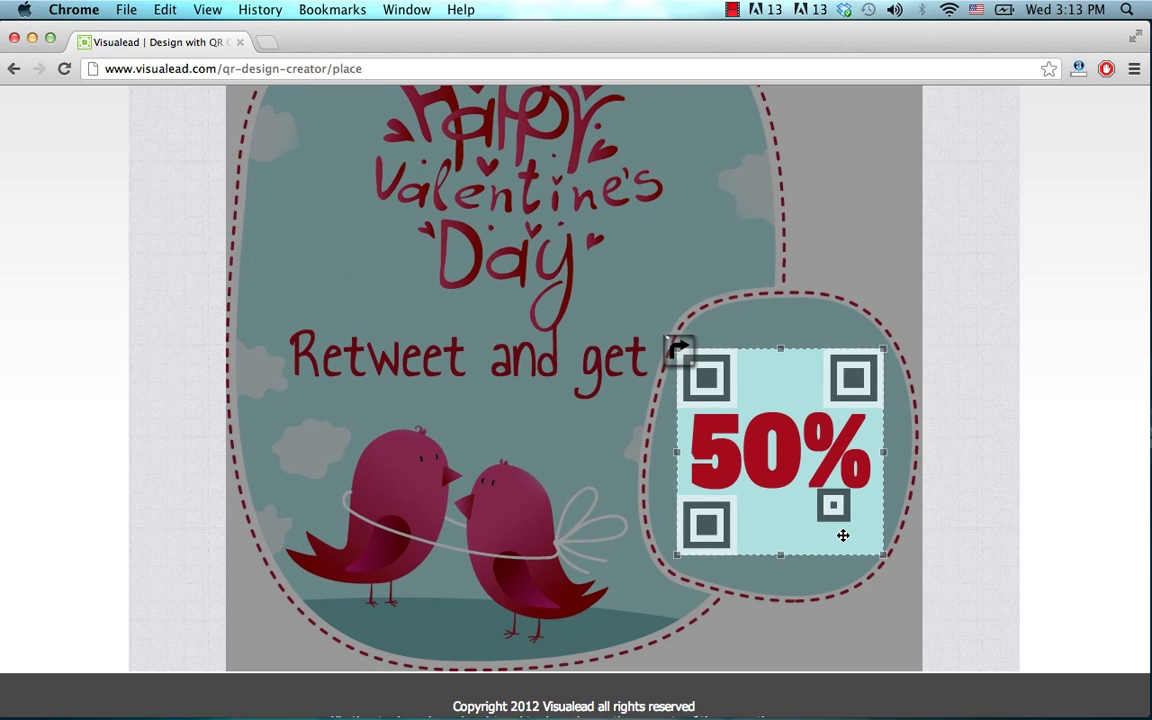
scroll(993, 410, up, 5)
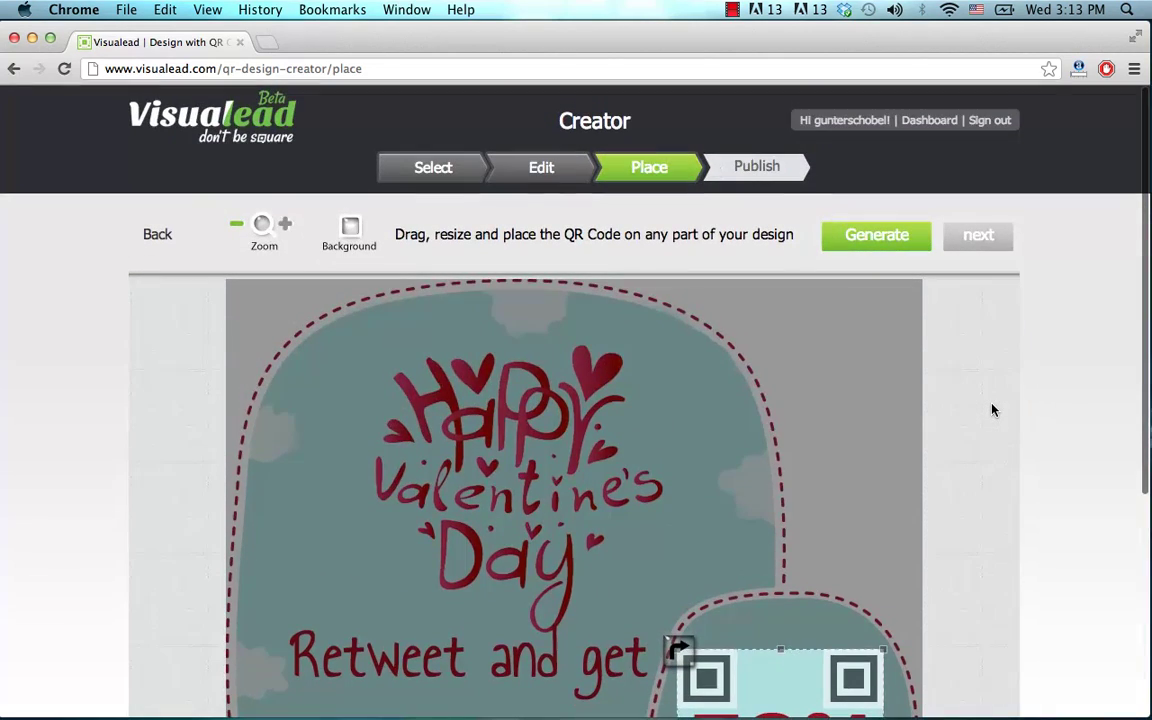
Generate the merged QR preview over the 50% badge, then proceed to Publish
click(873, 237)
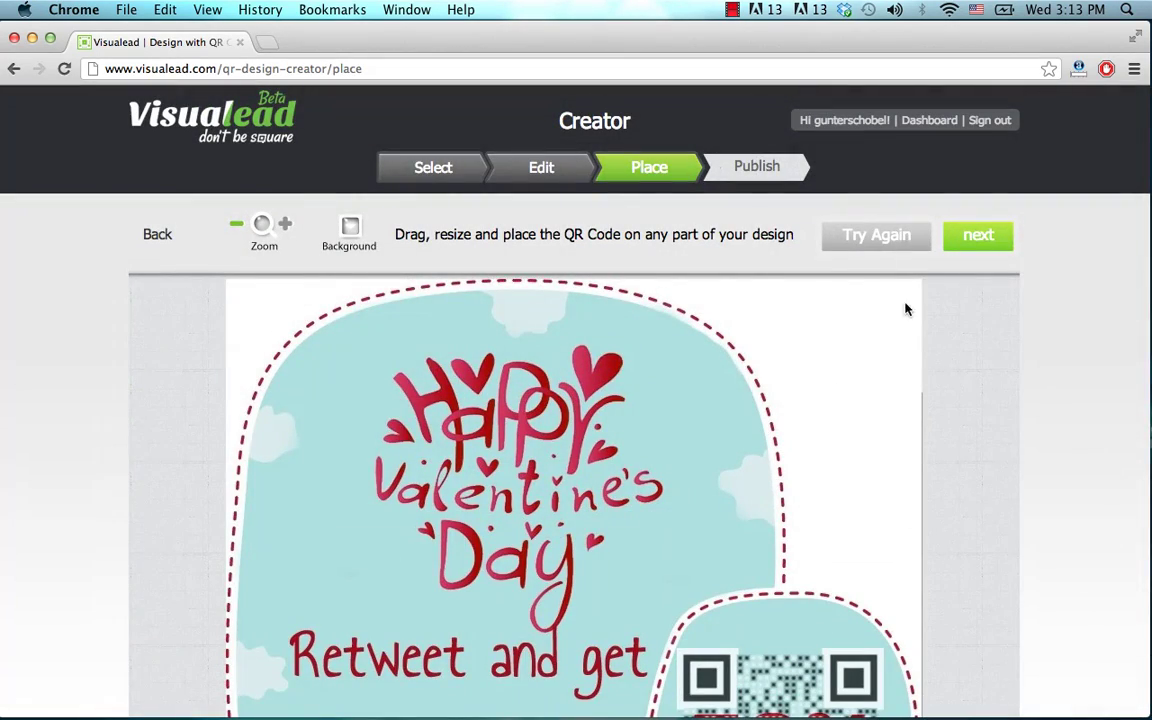
scroll(938, 393, down, 5)
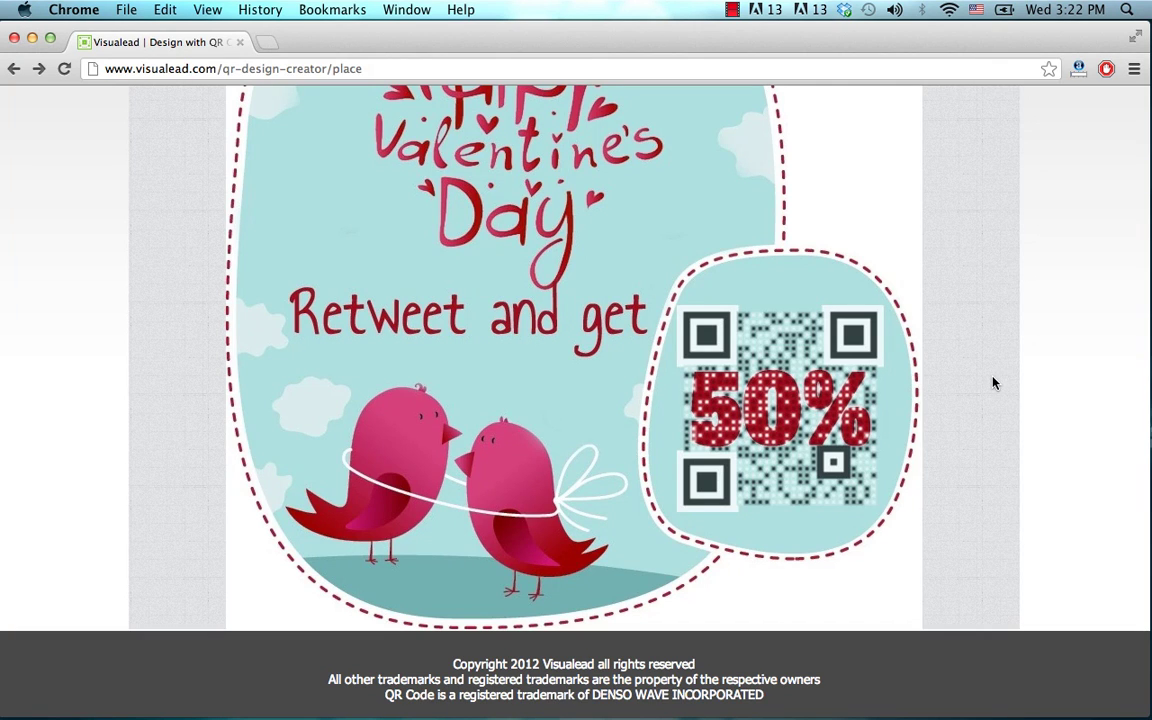
scroll(993, 380, up, 1)
scroll(993, 376, up, 4)
click(980, 240)
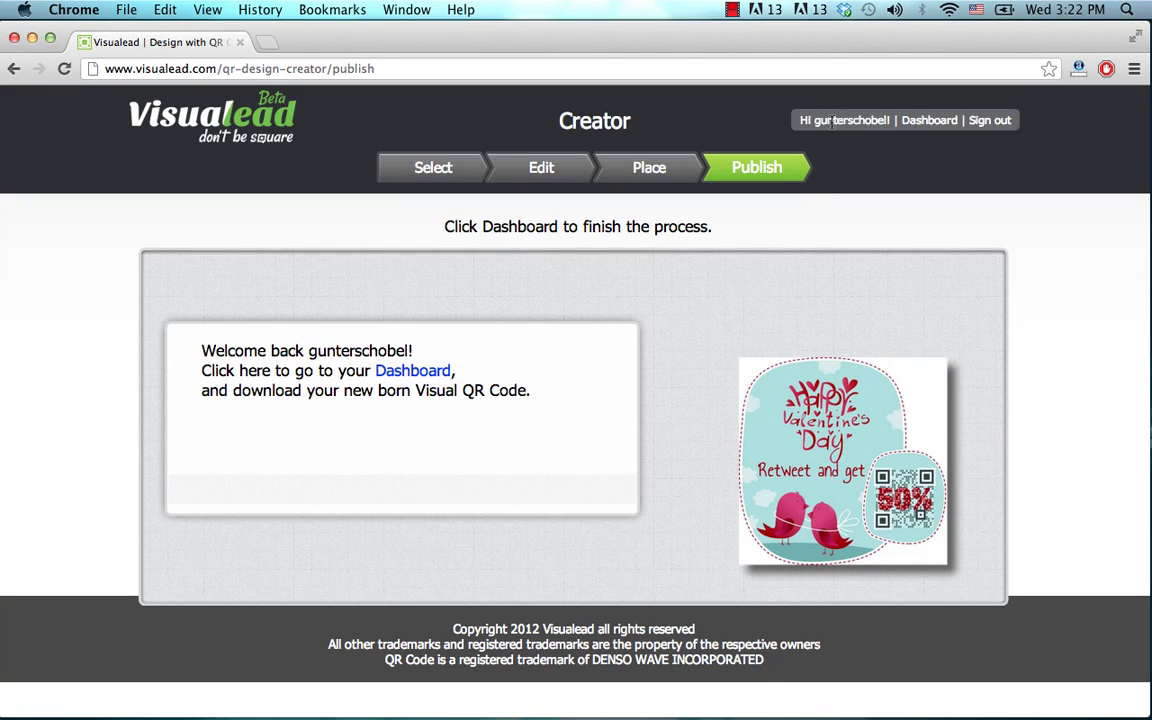
Go from the Publish page to the Dashboard listing the new Valentine QR design
click(415, 379)
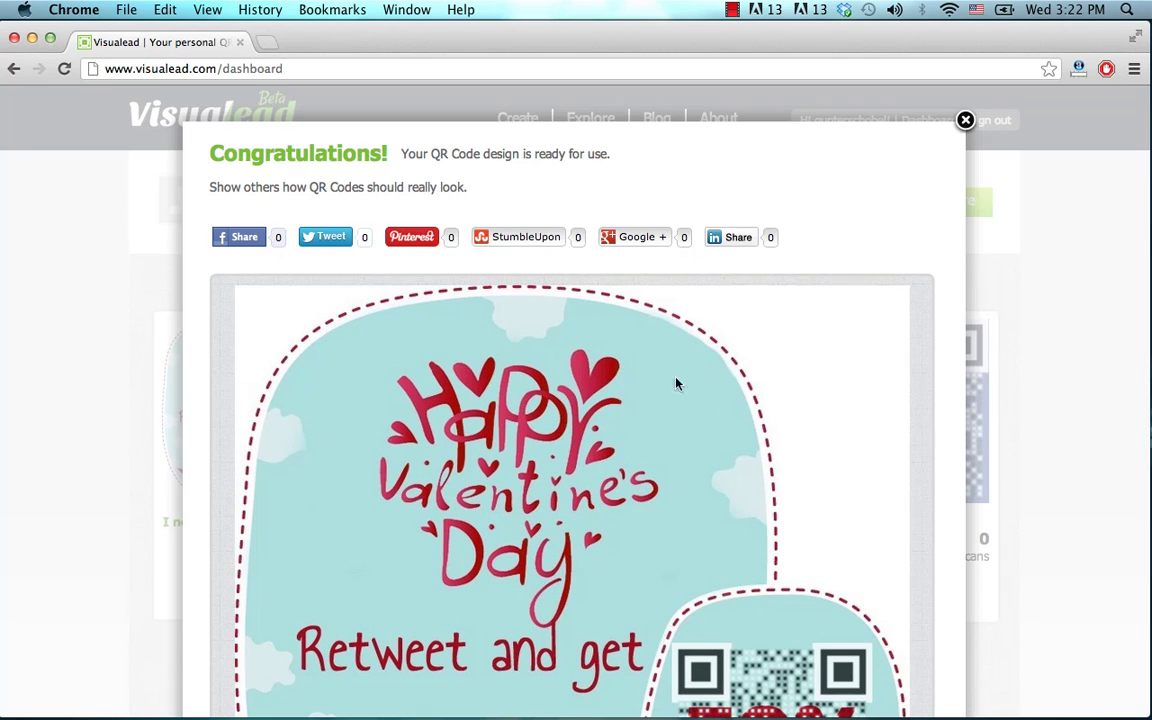
scroll(733, 407, down, 5)
scroll(733, 407, up, 5)
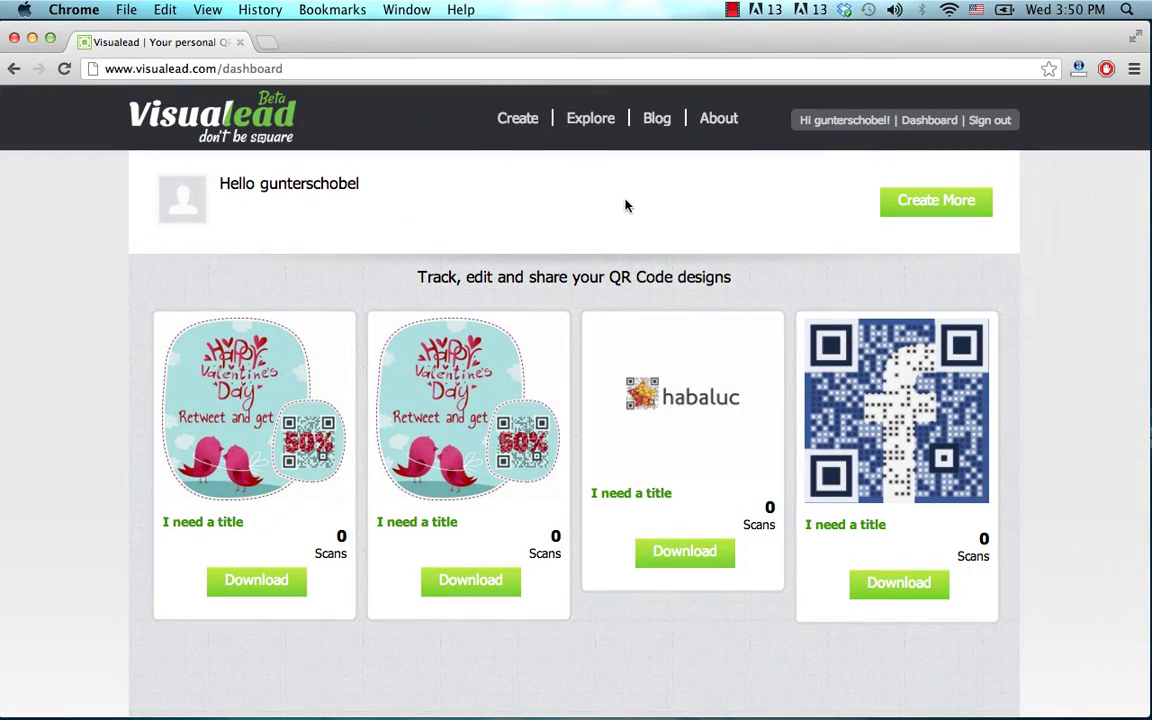
Download the first Valentine card as a 774×770 RGB JPEG image
scroll(288, 272, down, 3)
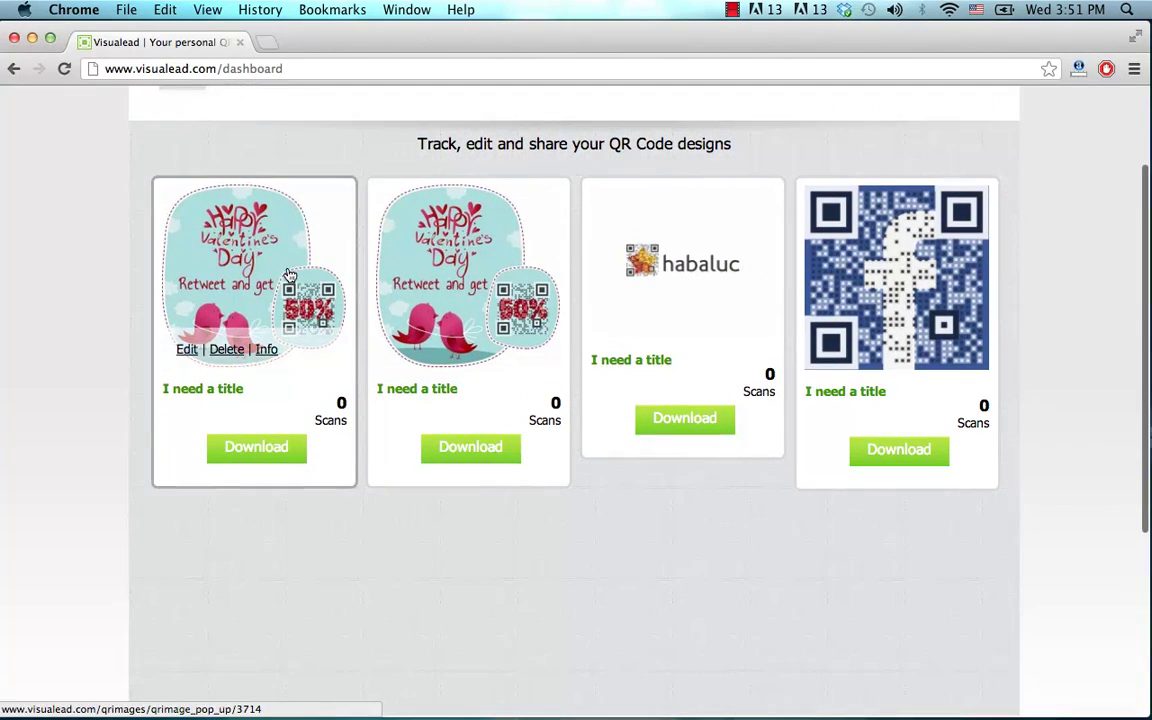
click(272, 452)
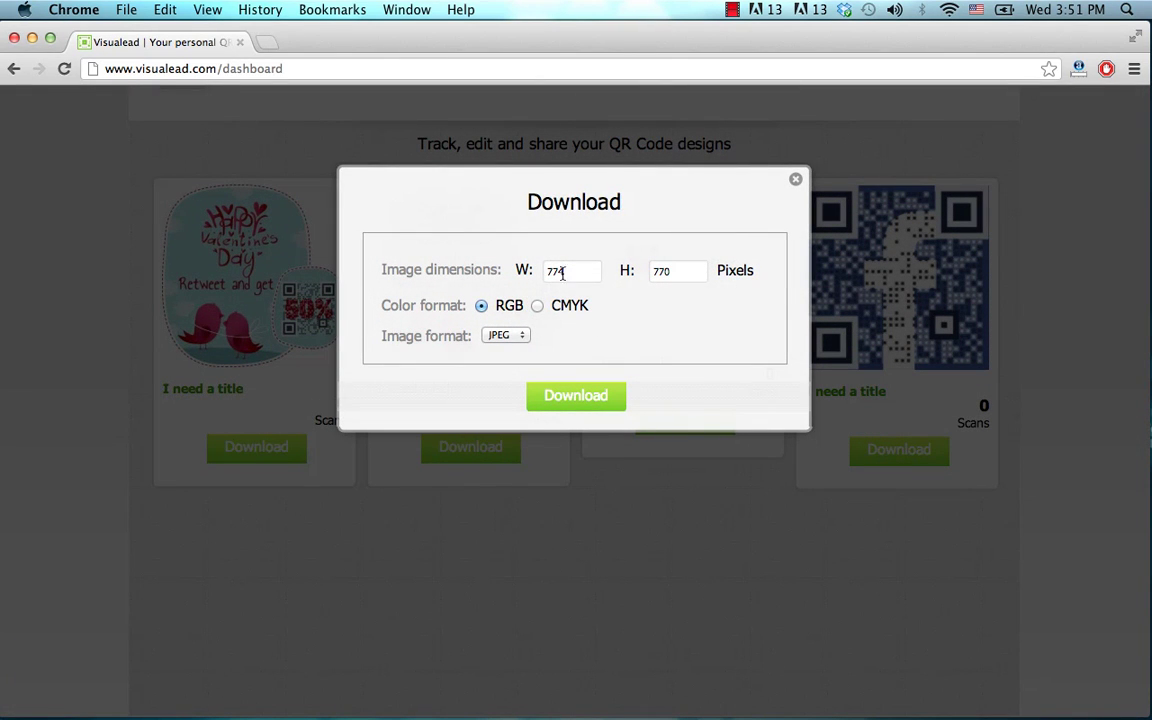
click(512, 340)
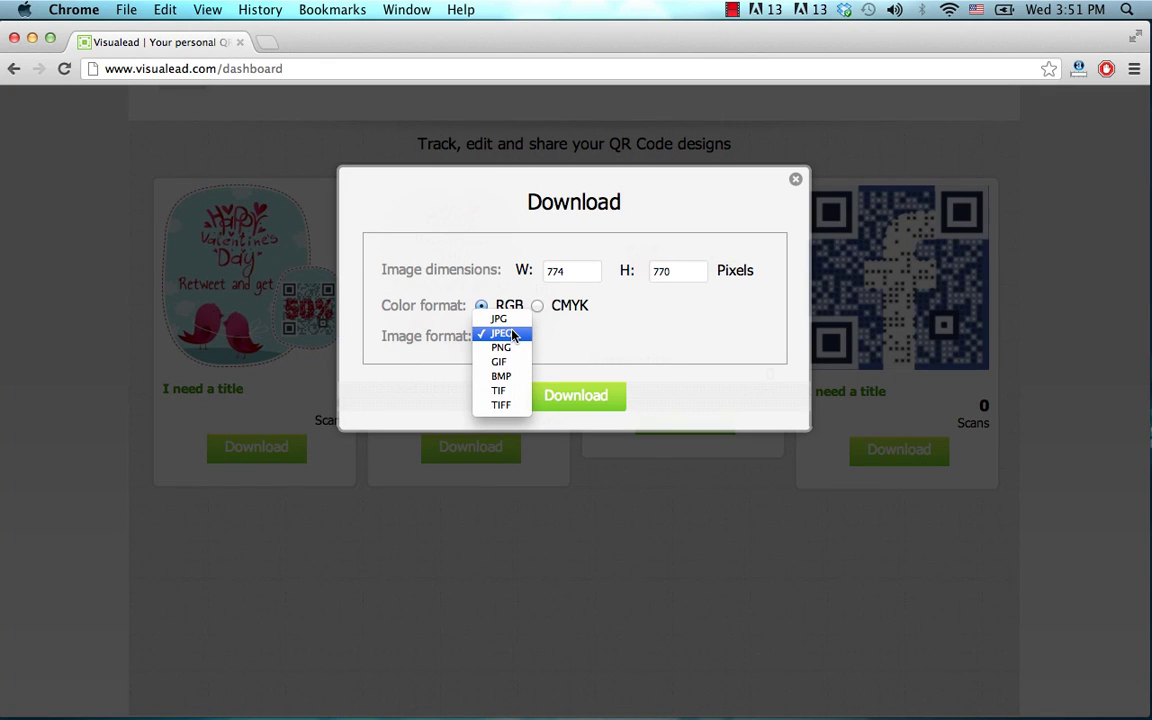
click(513, 336)
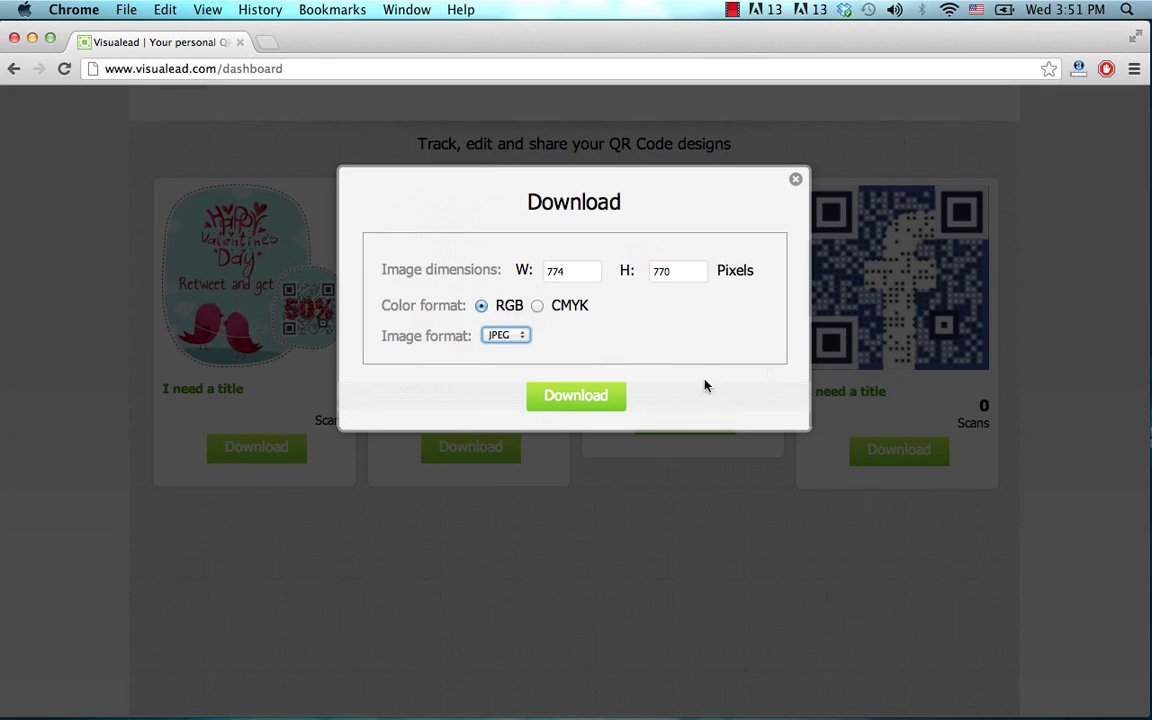
click(580, 402)
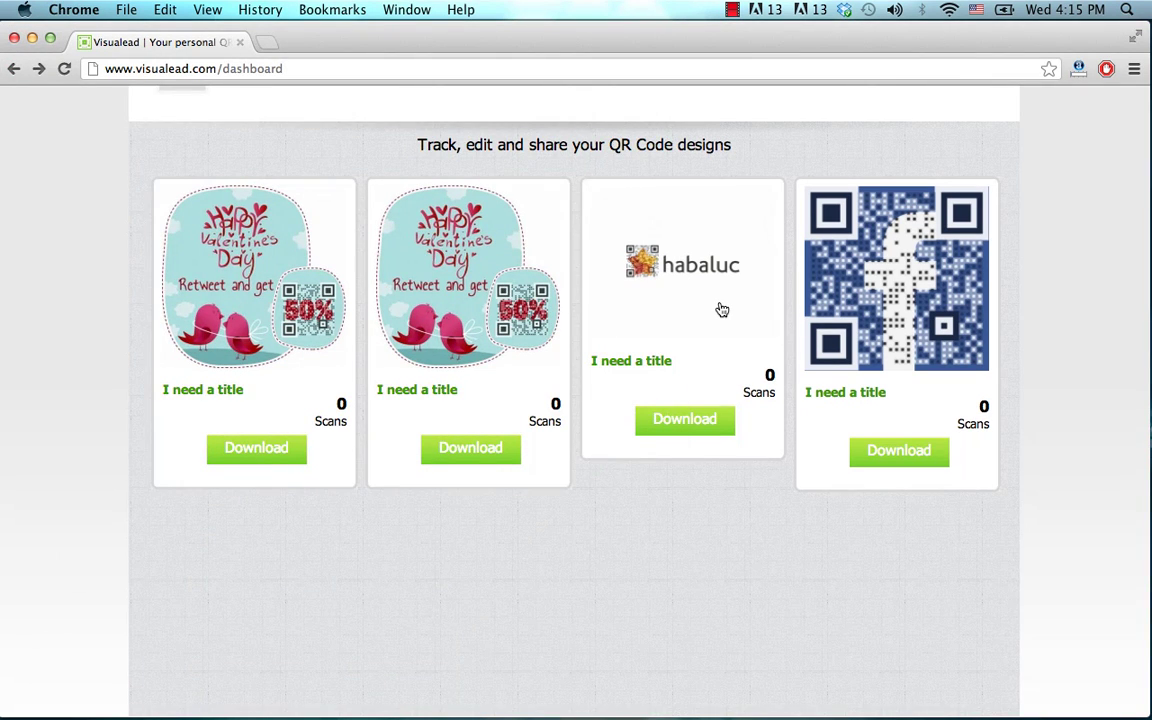
Scroll to the top of the dashboard and go to the About page
scroll(722, 310, up, 3)
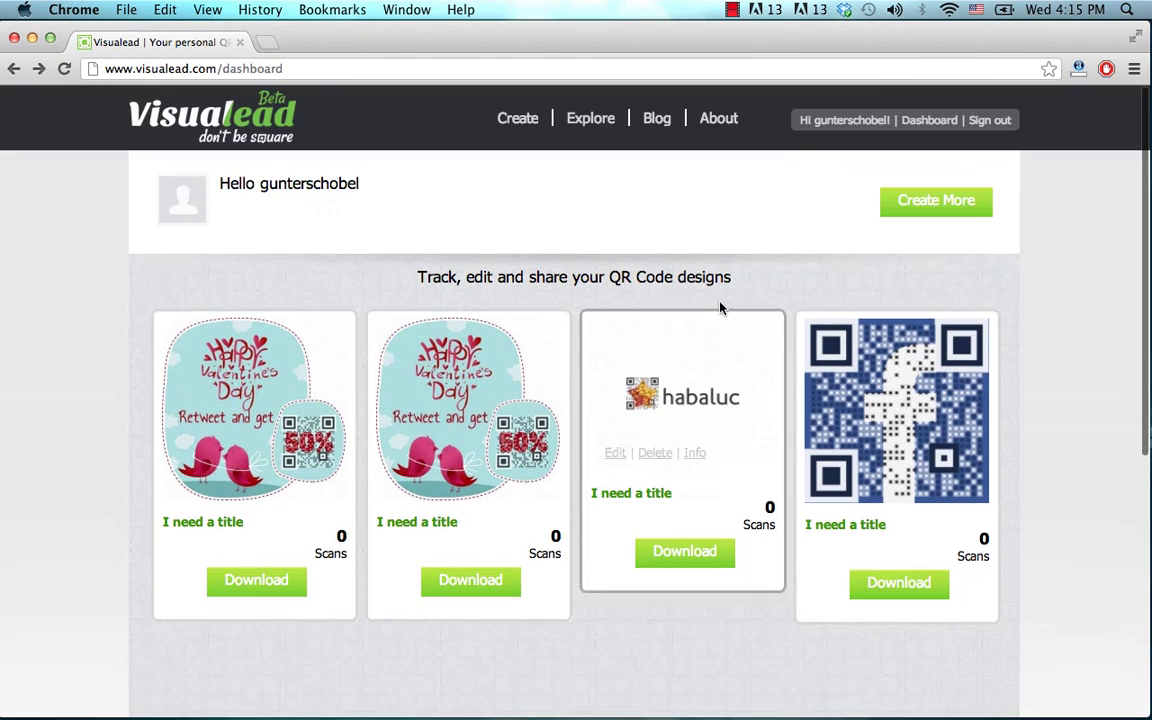
click(722, 121)
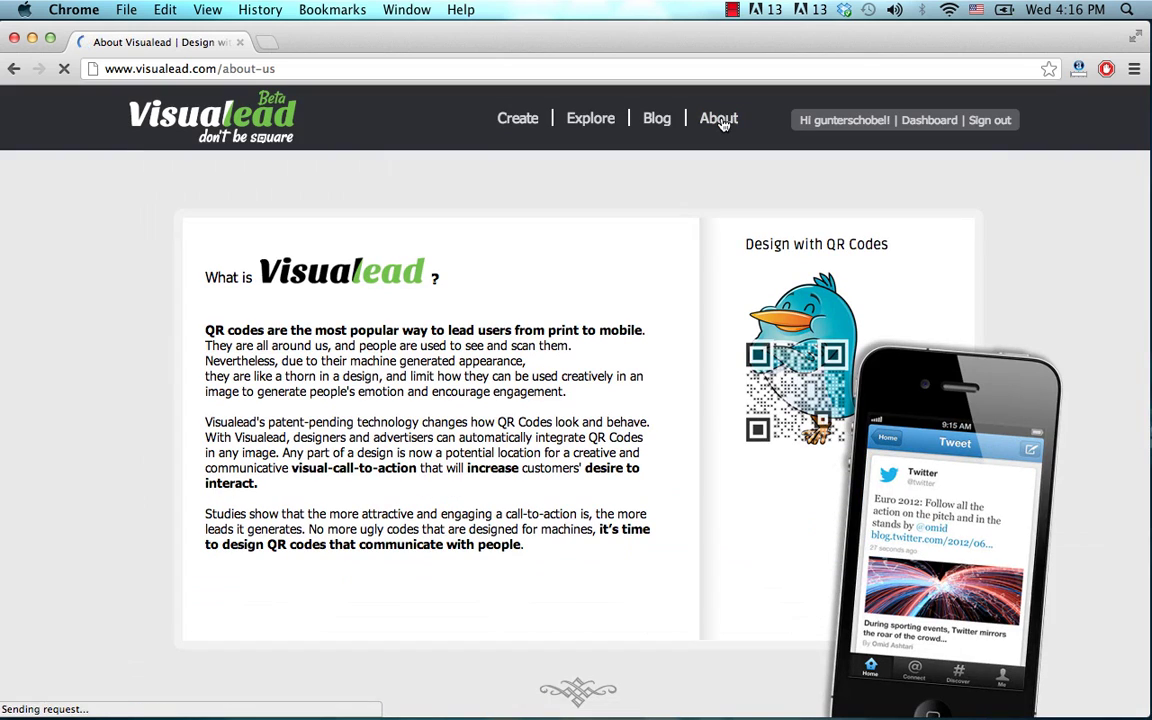